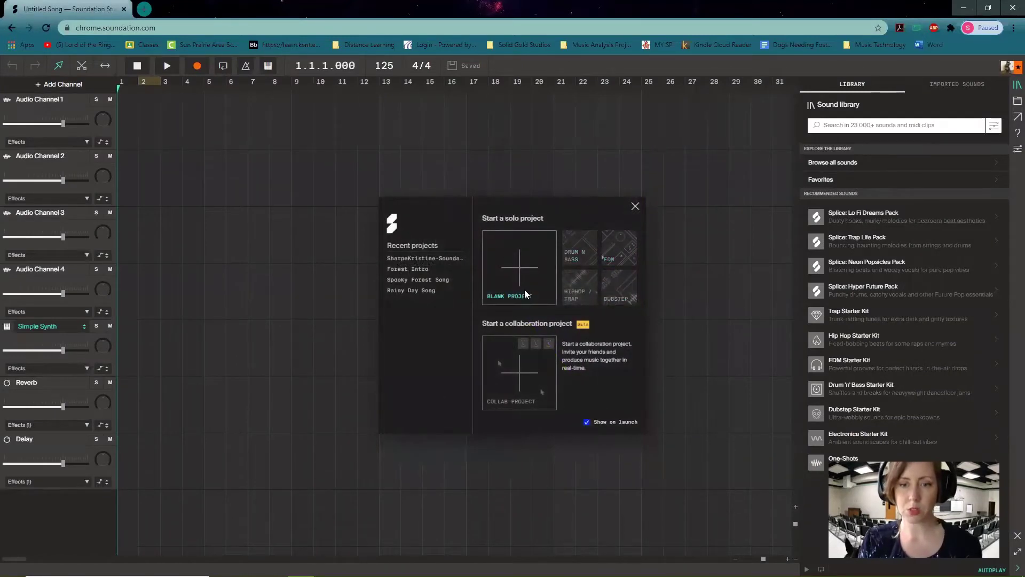
Start a blank solo project and delete its Simple Synth, Reverb and Delay channels
{"action": "left_click", "coordinate": [516, 267]}
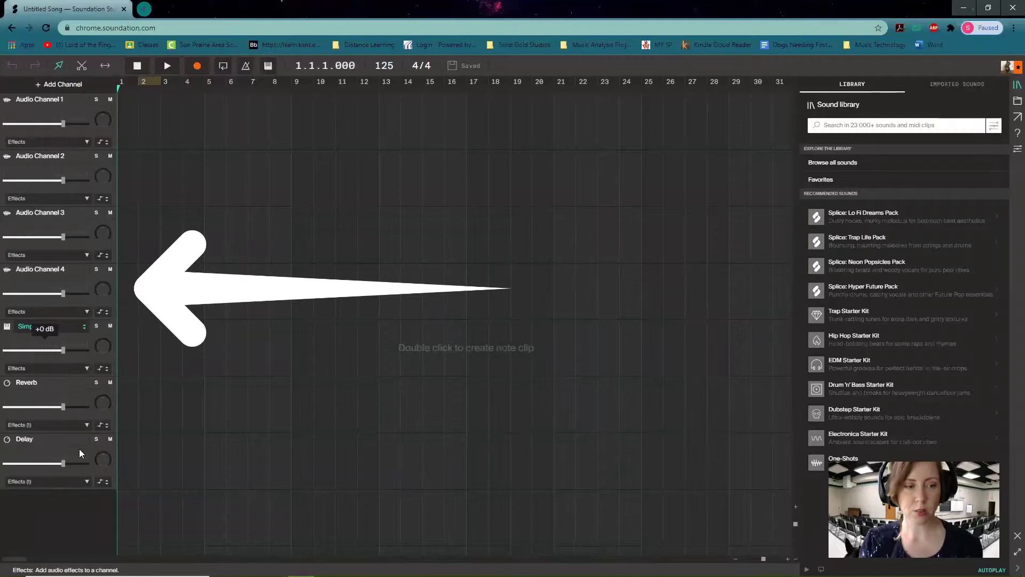
{"action": "right_click", "coordinate": [72, 345]}
{"action": "left_click", "coordinate": [94, 395]}
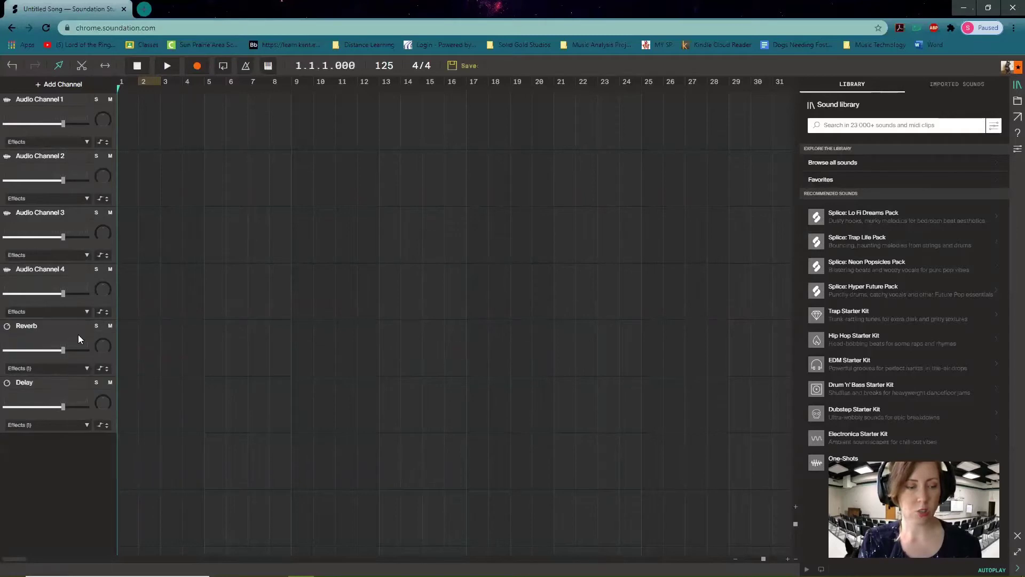
{"action": "right_click", "coordinate": [78, 335]}
{"action": "left_click", "coordinate": [97, 373]}
{"action": "right_click", "coordinate": [76, 333]}
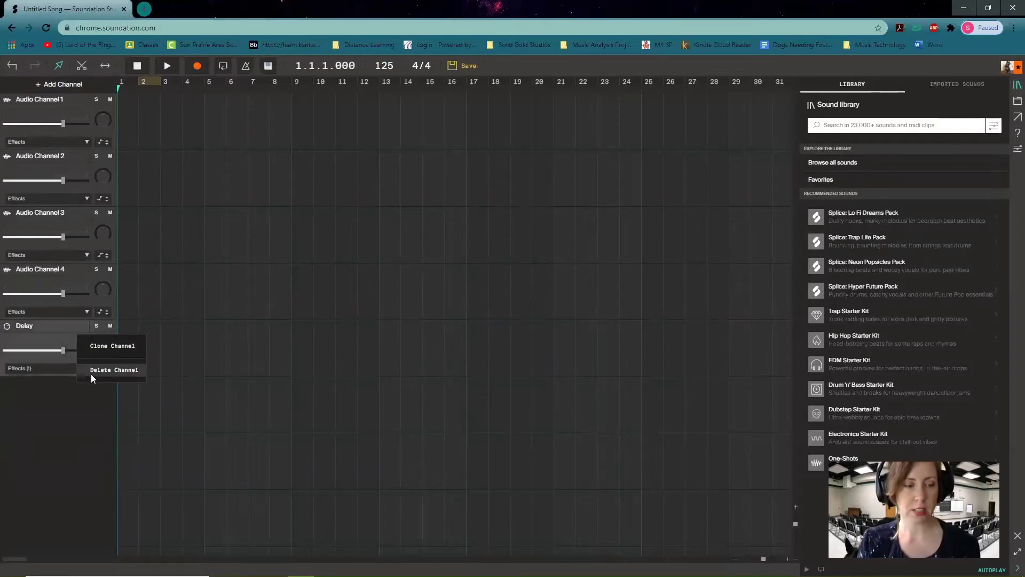
{"action": "left_click", "coordinate": [94, 371]}
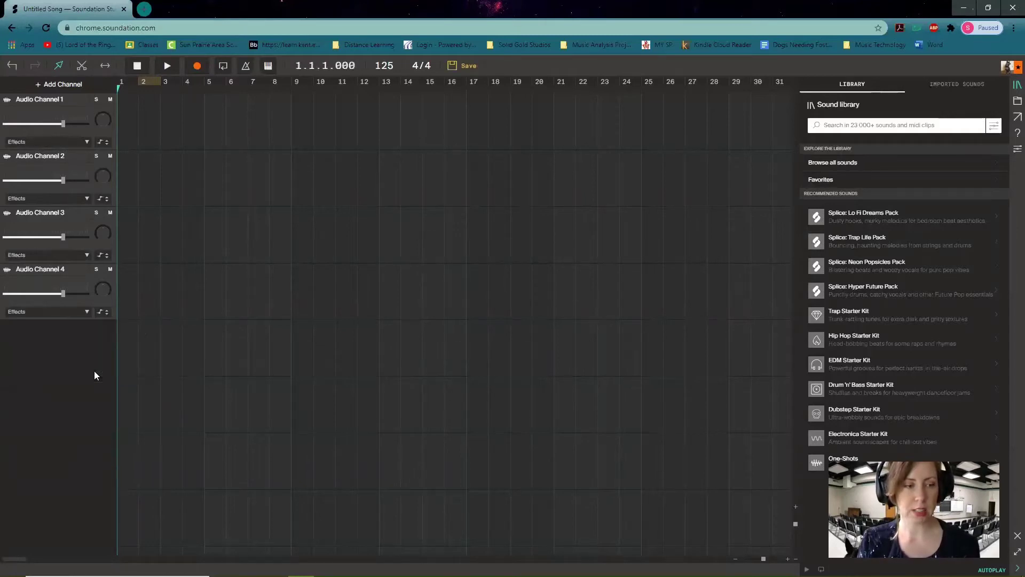
Preview the Electronica Starter Kit's Synth_2_Atmos_G.wav loop and place it on Audio Channel 1 at bar 1
{"action": "left_click", "coordinate": [848, 437]}
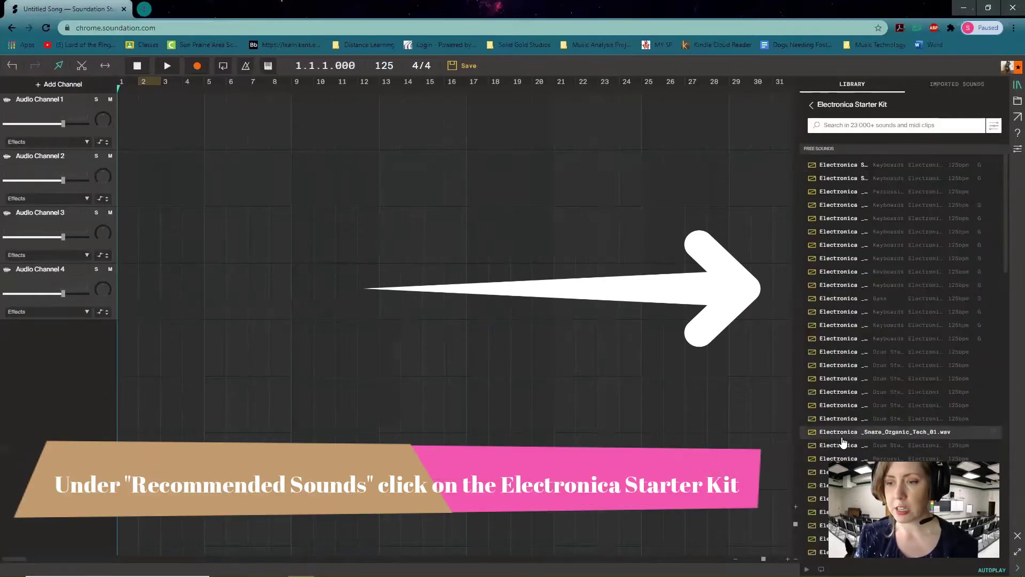
{"action": "scroll", "coordinate": [846, 374], "scroll_direction": "down", "scroll_amount": 4}
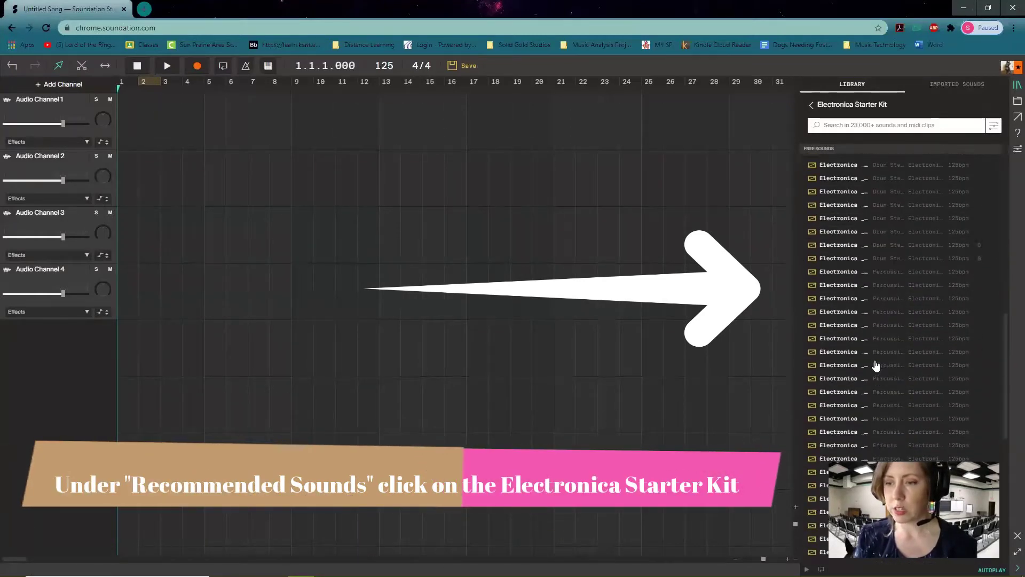
{"action": "scroll", "coordinate": [876, 365], "scroll_direction": "up", "scroll_amount": 3}
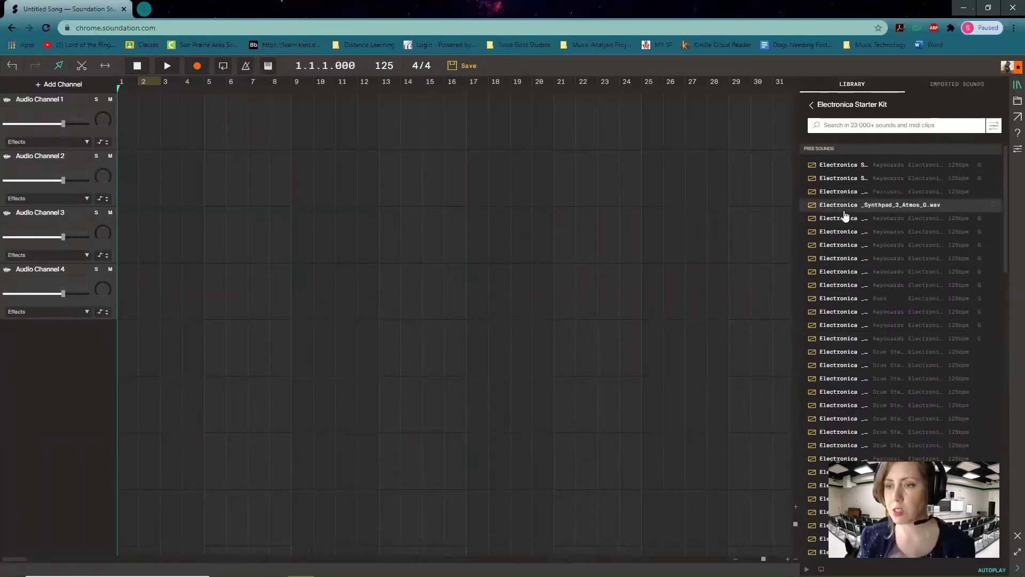
{"action": "left_click", "coordinate": [832, 181]}
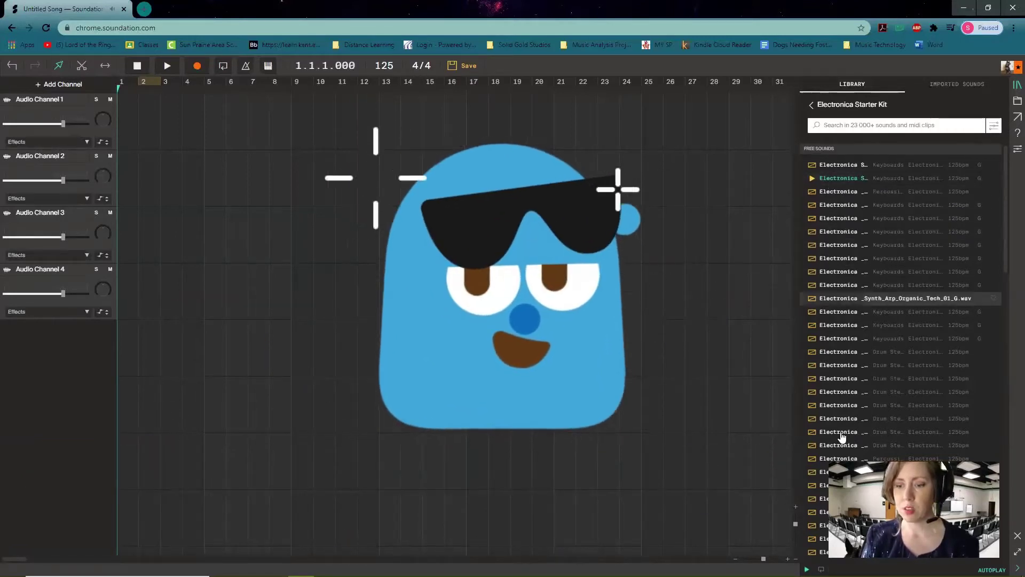
{"action": "left_click_drag", "start_coordinate": [836, 184], "coordinate": [118, 100]}
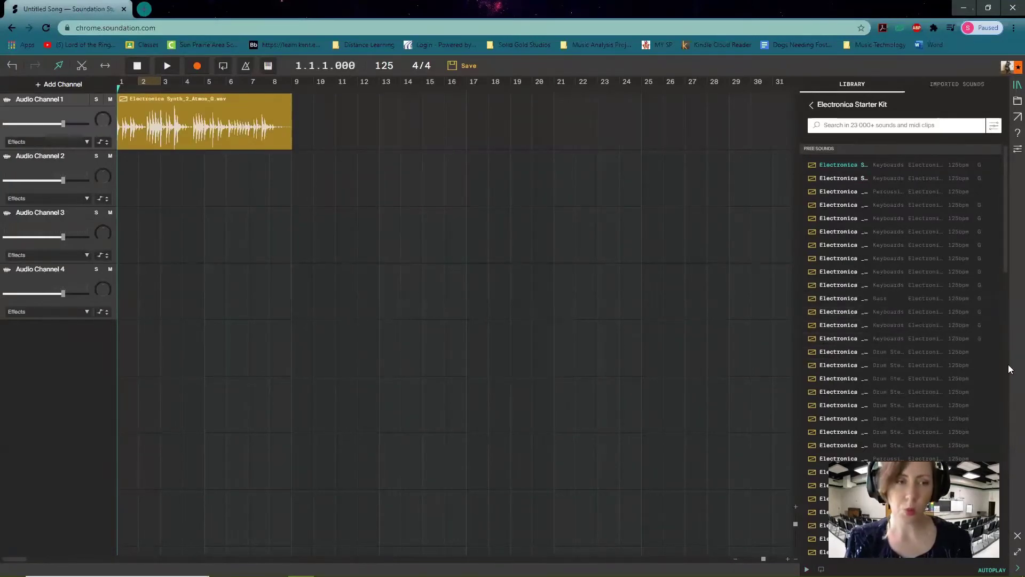
Place Synth_Arp_Organic_Tech_01_G.wav on Audio Channel 2 at bar 1 and play both loops
{"action": "scroll", "coordinate": [940, 339], "scroll_direction": "down", "scroll_amount": 1}
{"action": "scroll", "coordinate": [942, 340], "scroll_direction": "down", "scroll_amount": 5}
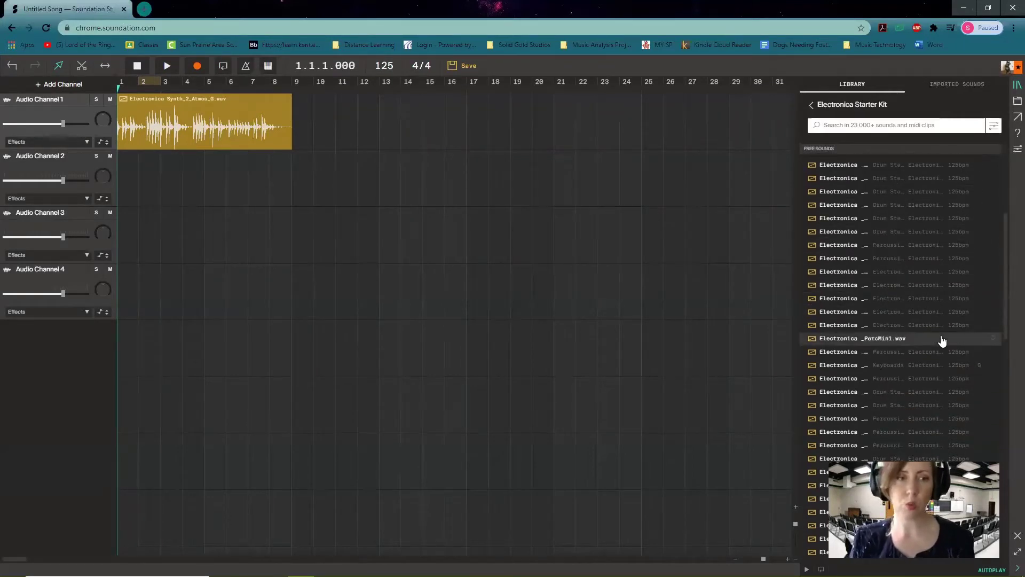
{"action": "scroll", "coordinate": [960, 347], "scroll_direction": "up", "scroll_amount": 5}
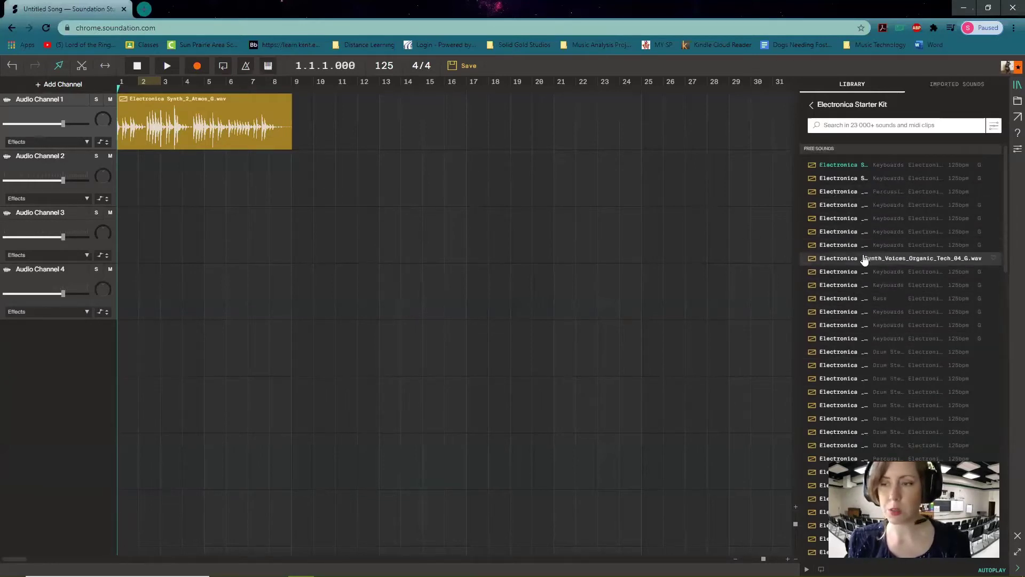
{"action": "left_click", "coordinate": [842, 299]}
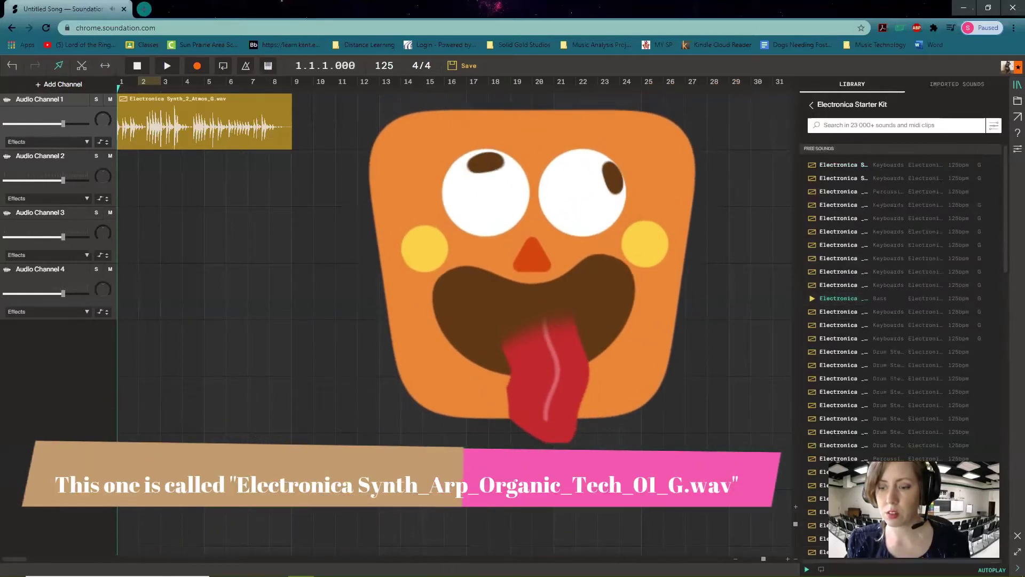
{"action": "left_click_drag", "start_coordinate": [844, 304], "coordinate": [111, 163]}
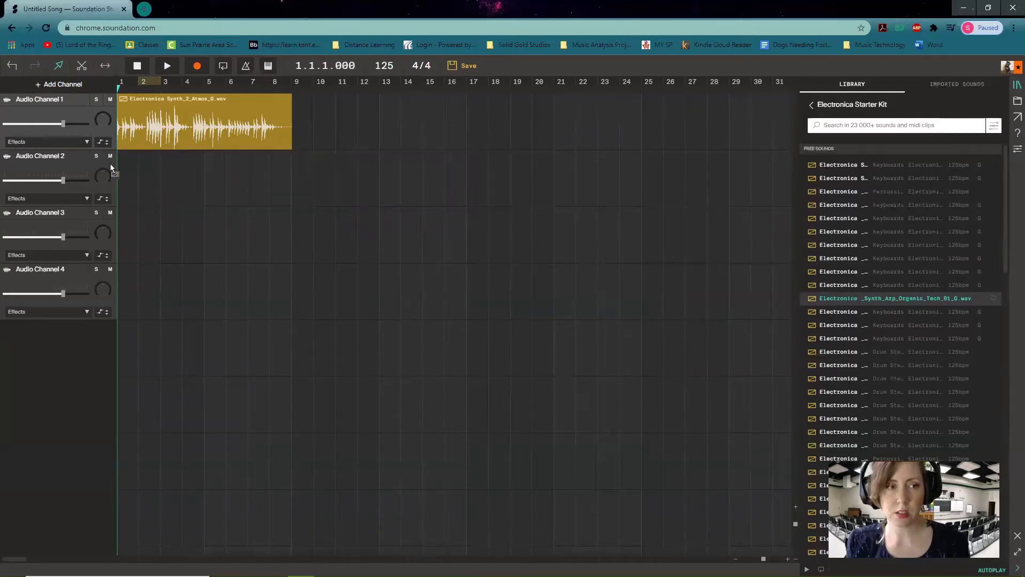
{"action": "left_click", "coordinate": [169, 67]}
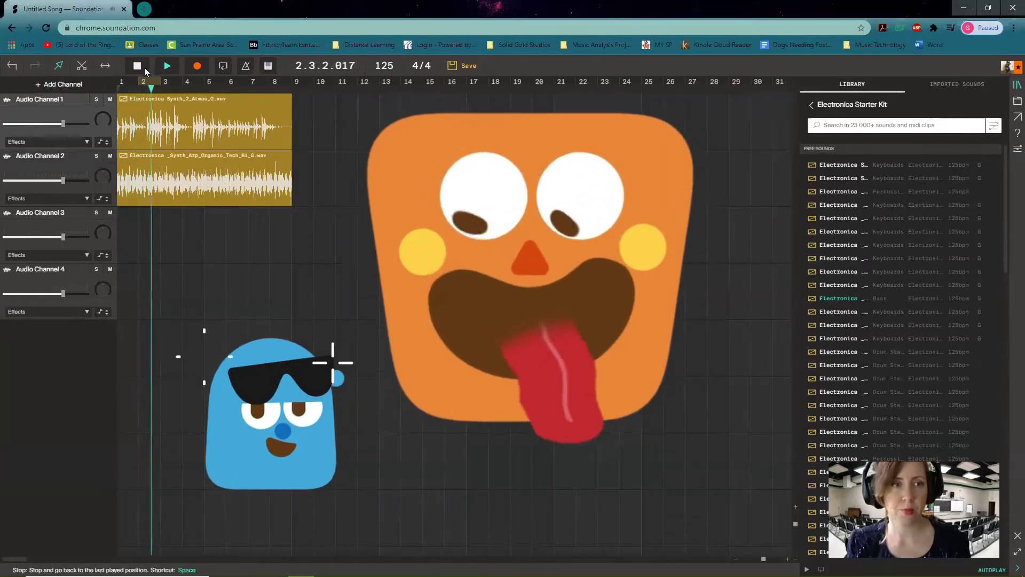
Stop playback and slide the Audio Channel 2 arp clip to start at bar 9
{"action": "left_click", "coordinate": [137, 66]}
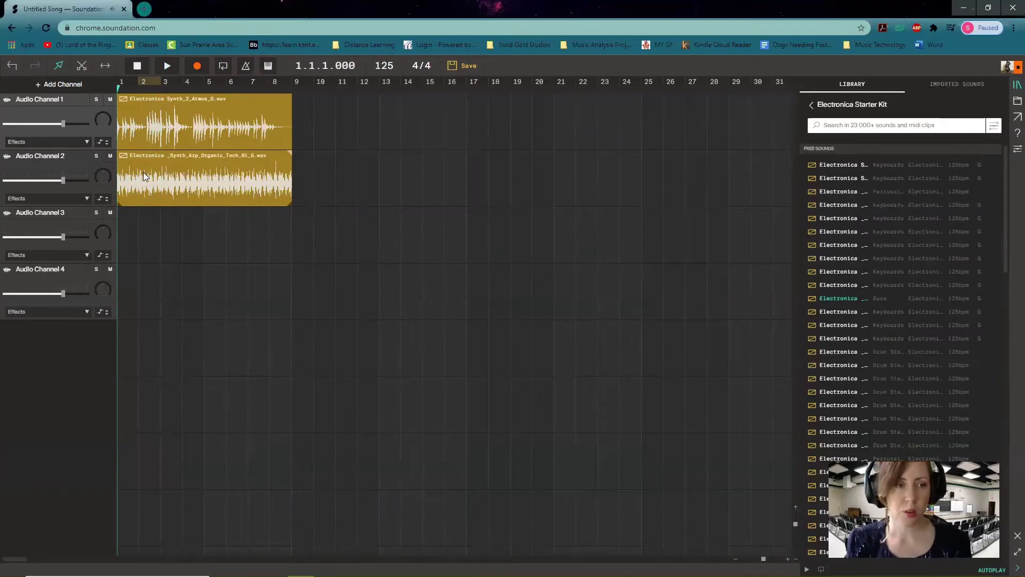
{"action": "left_click_drag", "start_coordinate": [144, 177], "coordinate": [327, 184]}
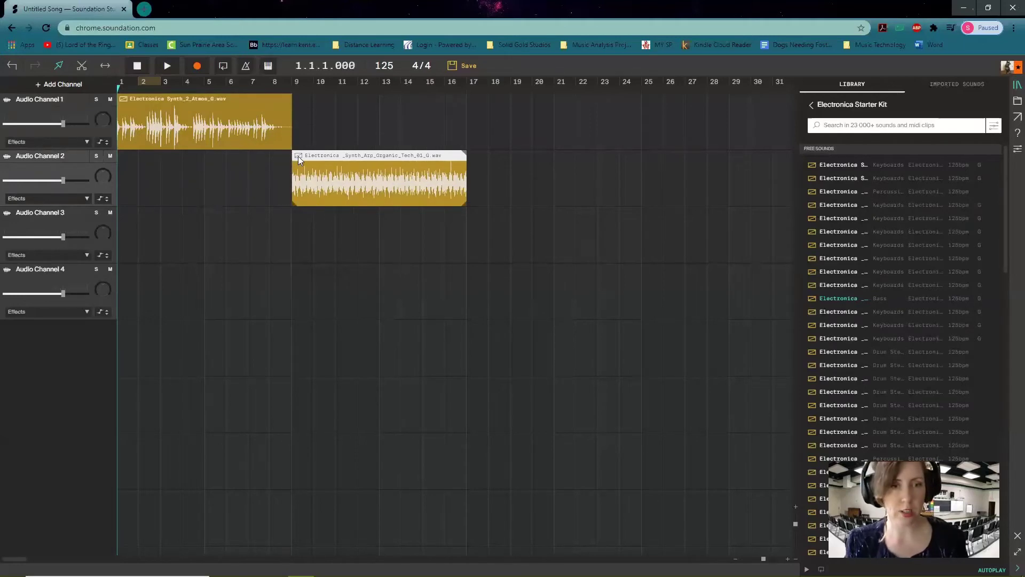
{"action": "scroll", "coordinate": [297, 156], "scroll_direction": "up", "scroll_amount": 5}
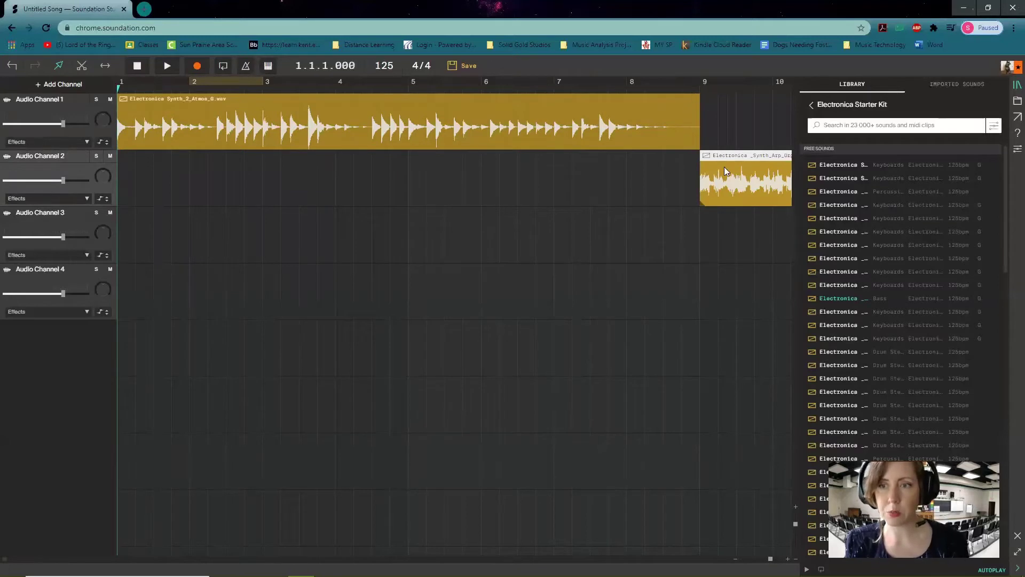
Preview the Clap_SJ_01 loop, place it on Audio Channel 3 at bar 9, and play from the start
{"action": "scroll", "coordinate": [678, 230], "scroll_direction": "down", "scroll_amount": 5}
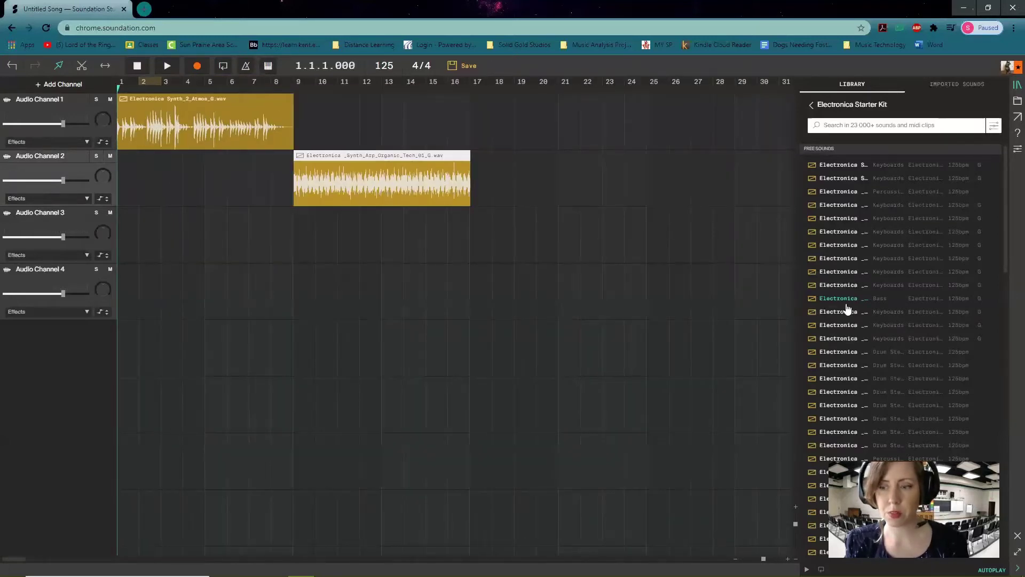
{"action": "scroll", "coordinate": [865, 315], "scroll_direction": "down", "scroll_amount": 3}
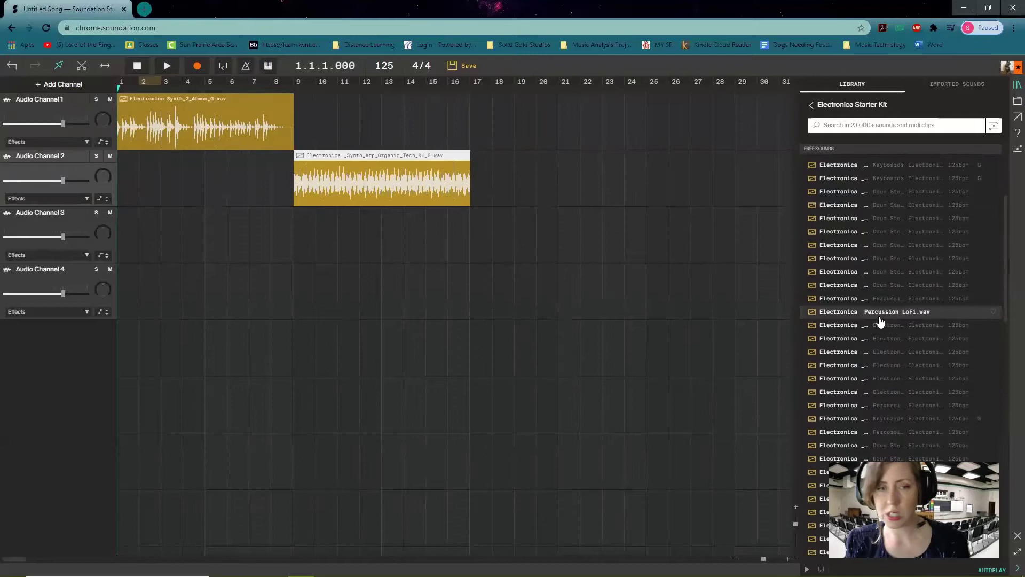
{"action": "scroll", "coordinate": [879, 321], "scroll_direction": "down", "scroll_amount": 3}
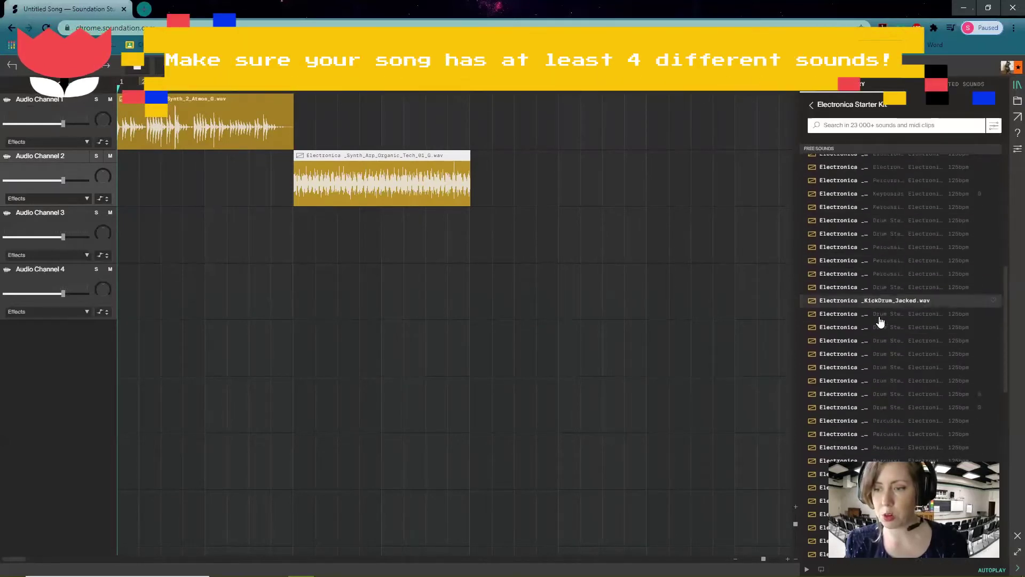
{"action": "scroll", "coordinate": [880, 321], "scroll_direction": "down", "scroll_amount": 3}
{"action": "scroll", "coordinate": [880, 321], "scroll_direction": "down", "scroll_amount": 3}
{"action": "left_click", "coordinate": [825, 325]}
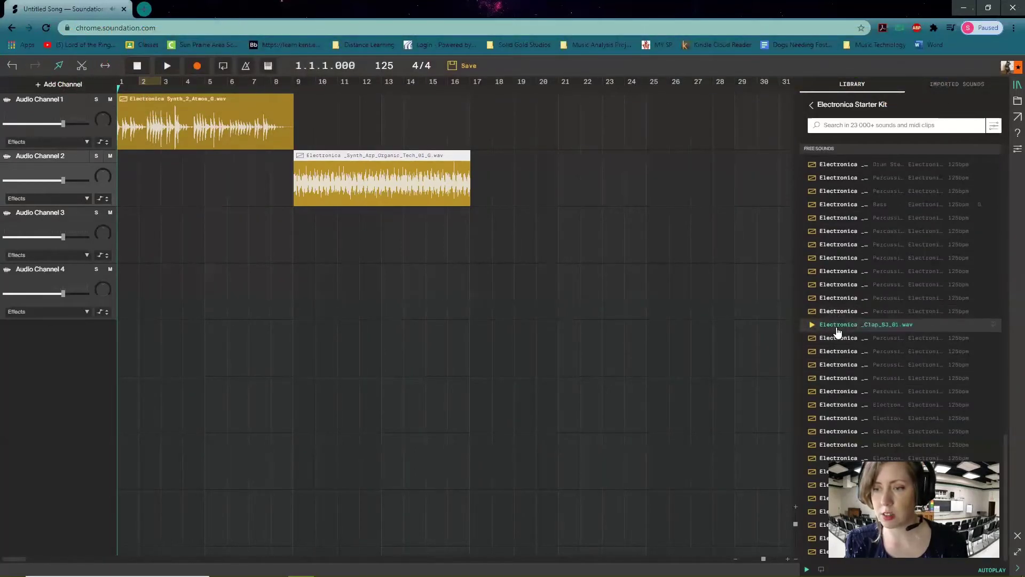
{"action": "left_click_drag", "start_coordinate": [833, 326], "coordinate": [382, 235]}
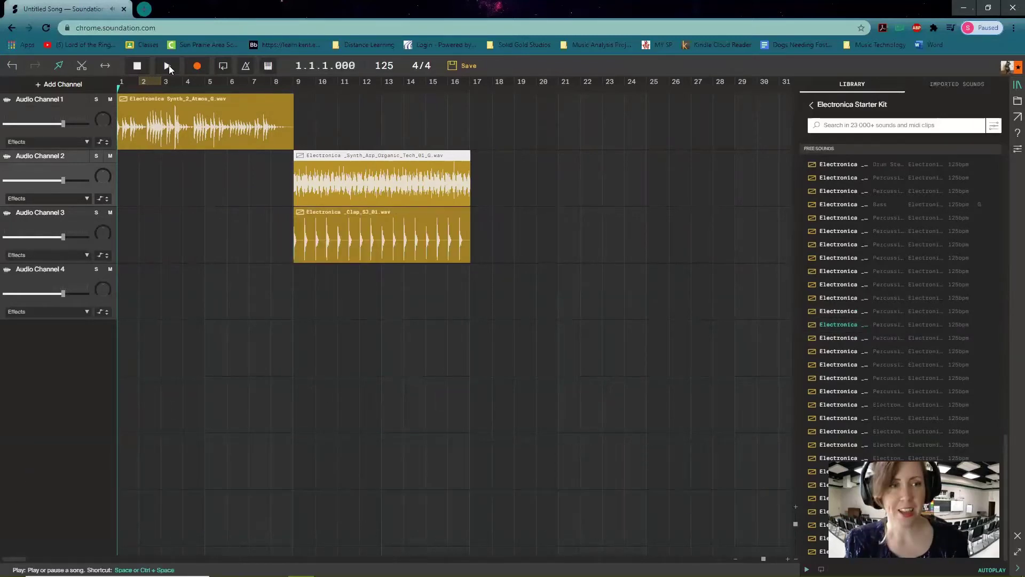
{"action": "left_click", "coordinate": [167, 66]}
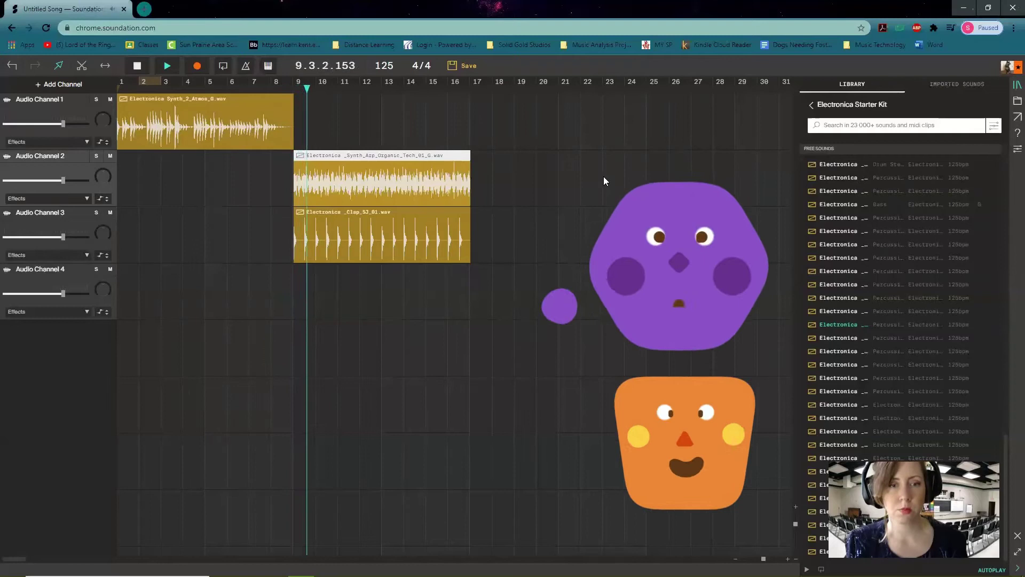
Stop playback, select both bar-9 clips, and move the arp and clap loops to bar 5
{"action": "key", "text": "space"}
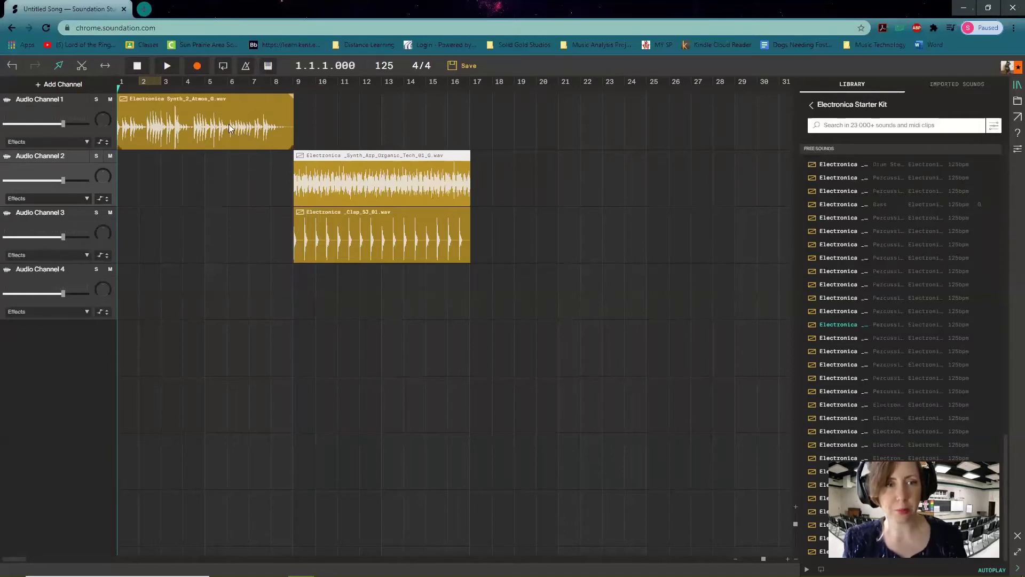
{"action": "left_click_drag", "start_coordinate": [491, 287], "coordinate": [326, 153]}
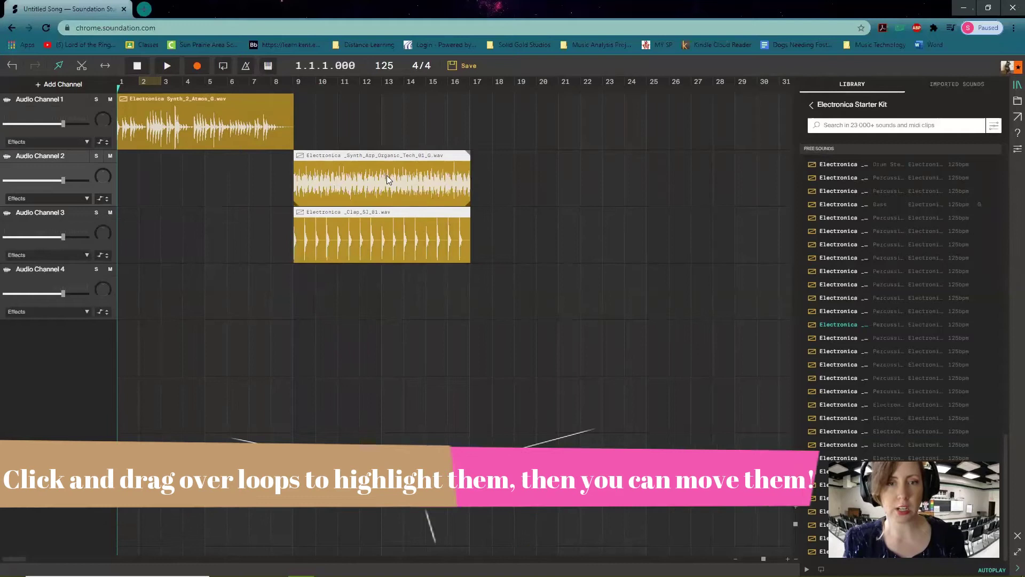
{"action": "left_click_drag", "start_coordinate": [404, 183], "coordinate": [318, 182]}
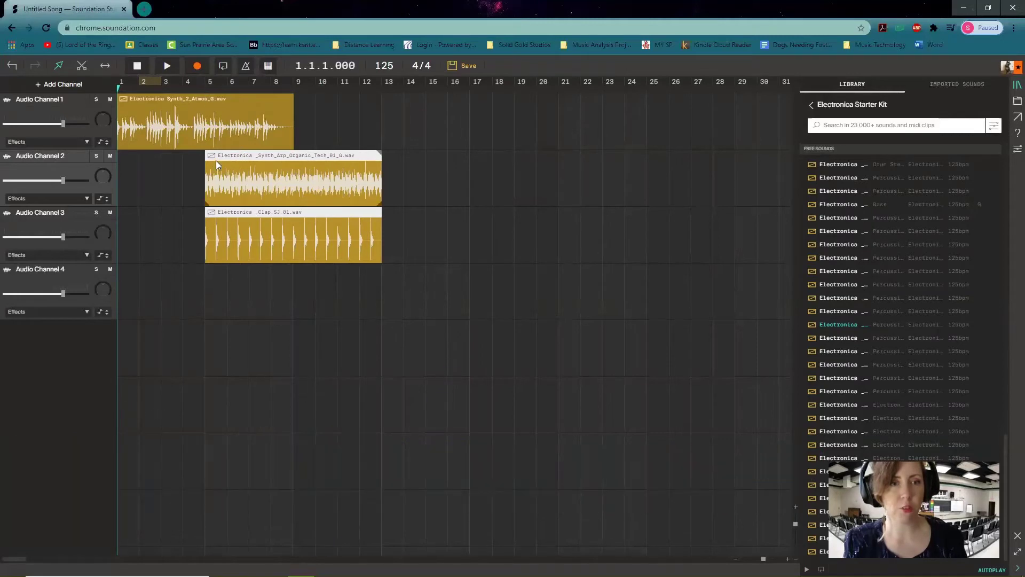
Repeat the Atmos loop through bar 17 and place Creeper_Pad_IDM.wav on Audio Channel 4 at bar 9
{"action": "left_click", "coordinate": [239, 106]}
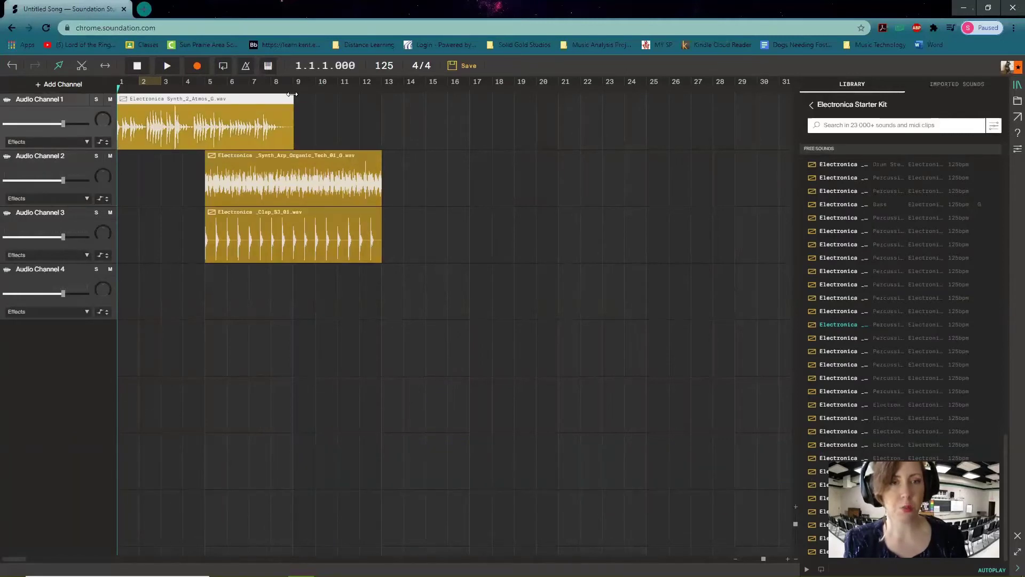
{"action": "left_click_drag", "start_coordinate": [292, 94], "coordinate": [380, 99]}
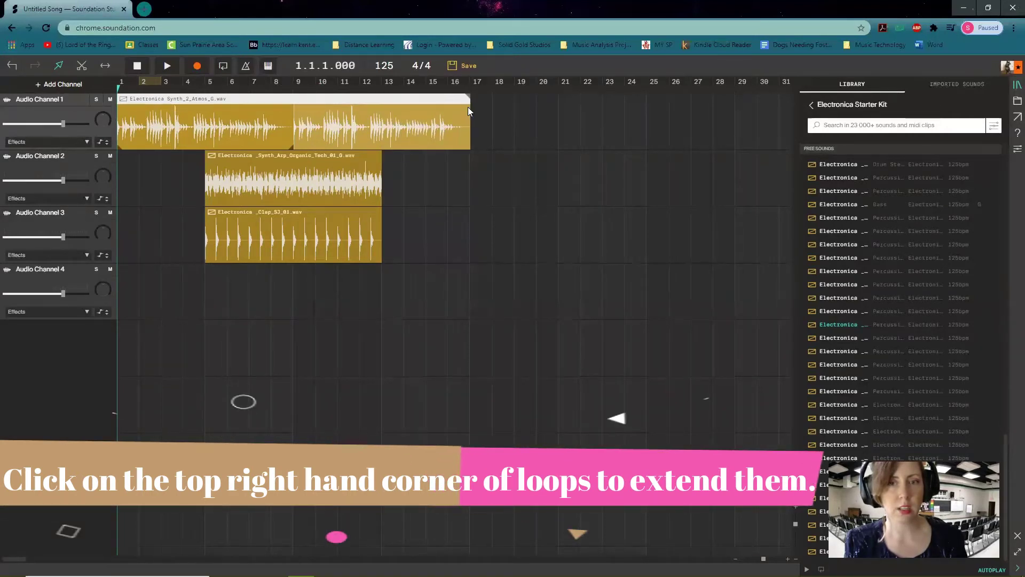
{"action": "scroll", "coordinate": [840, 316], "scroll_direction": "up", "scroll_amount": 2}
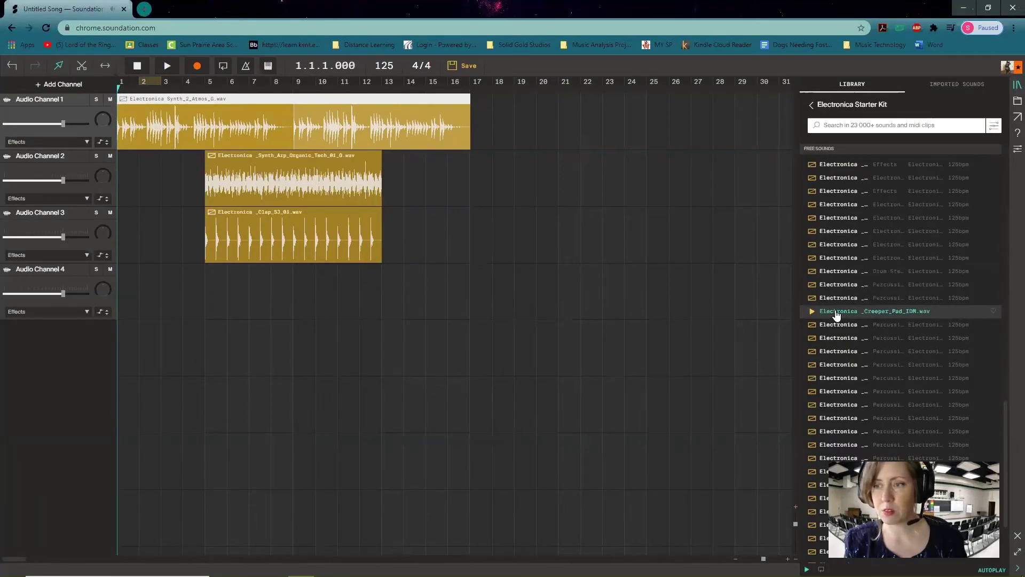
{"action": "left_click_drag", "start_coordinate": [836, 314], "coordinate": [356, 281]}
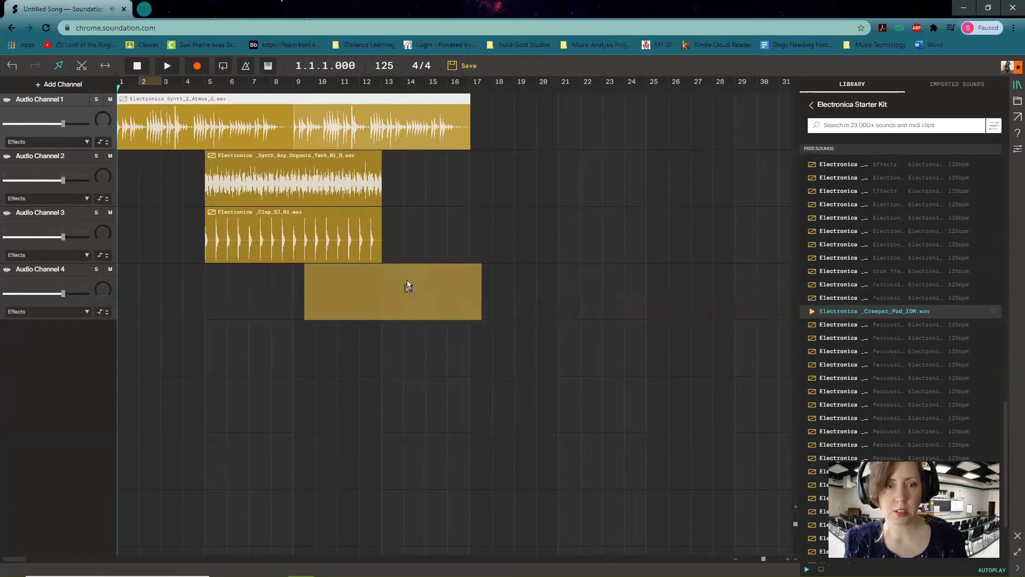
{"action": "left_click_drag", "start_coordinate": [406, 284], "coordinate": [380, 288]}
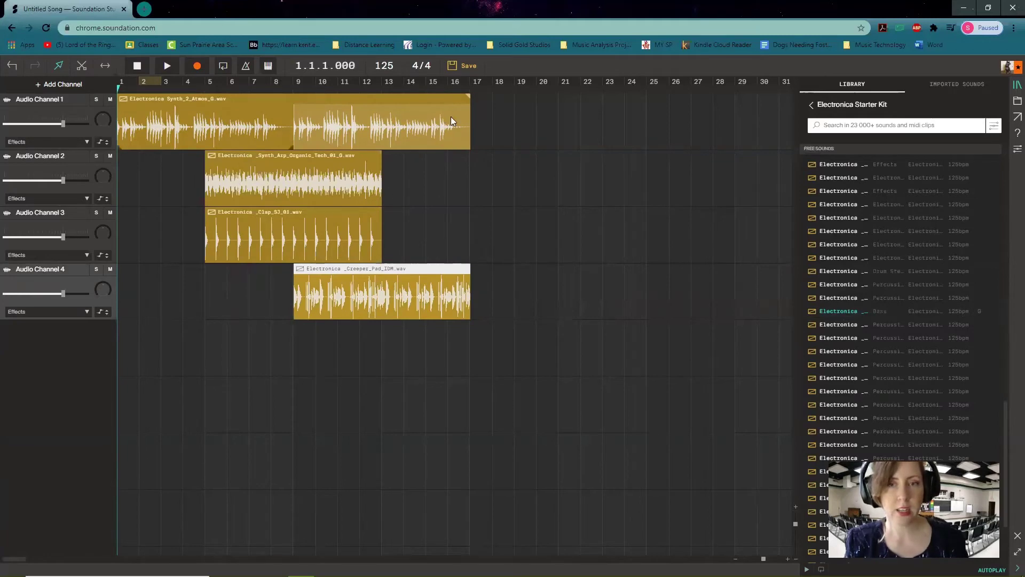
{"action": "left_click", "coordinate": [165, 64]}
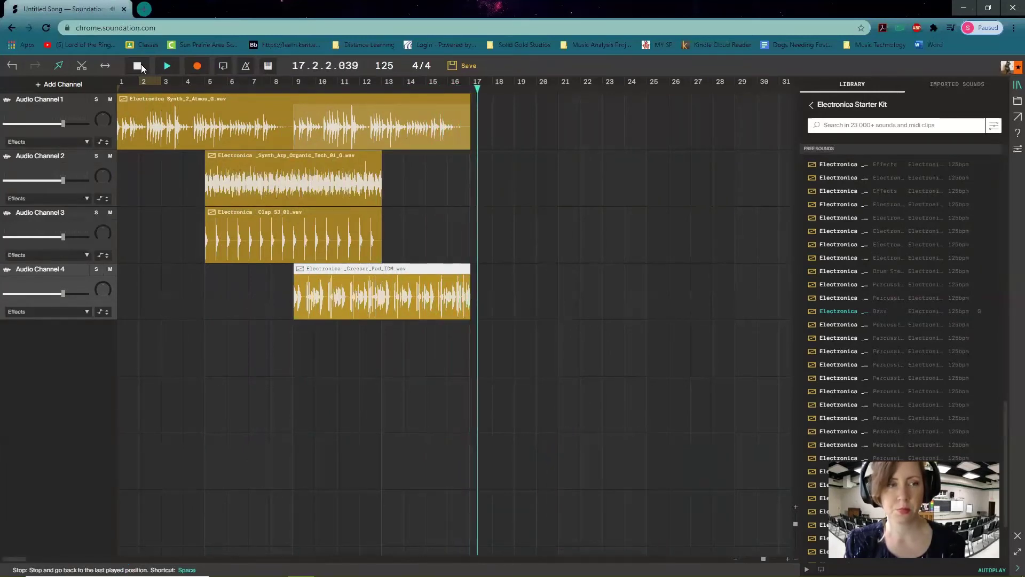
{"action": "left_click", "coordinate": [141, 64]}
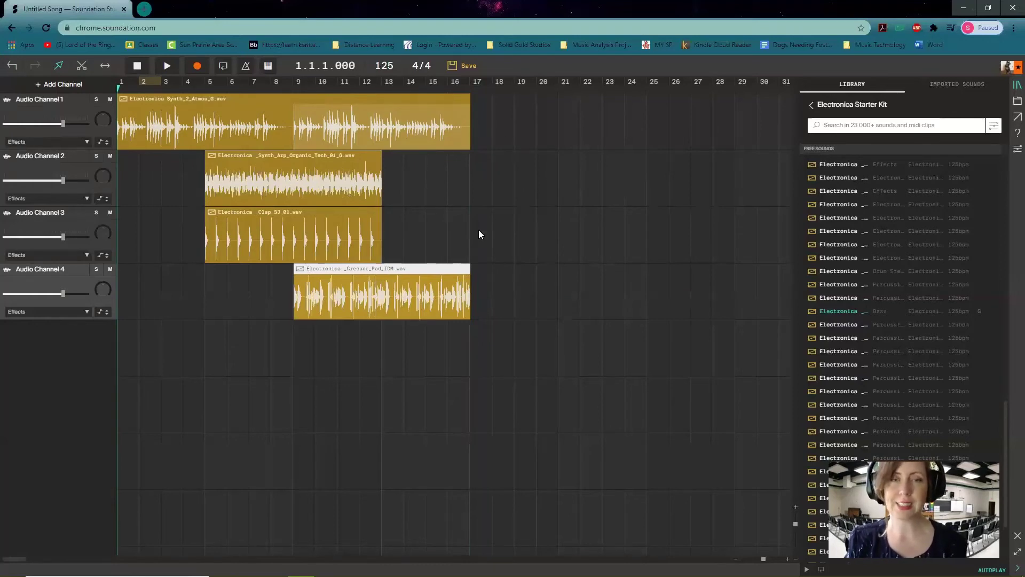
Use Save As to store the song as the creator's LastNameFirstName-SoundationProject
{"action": "left_click", "coordinate": [1009, 105]}
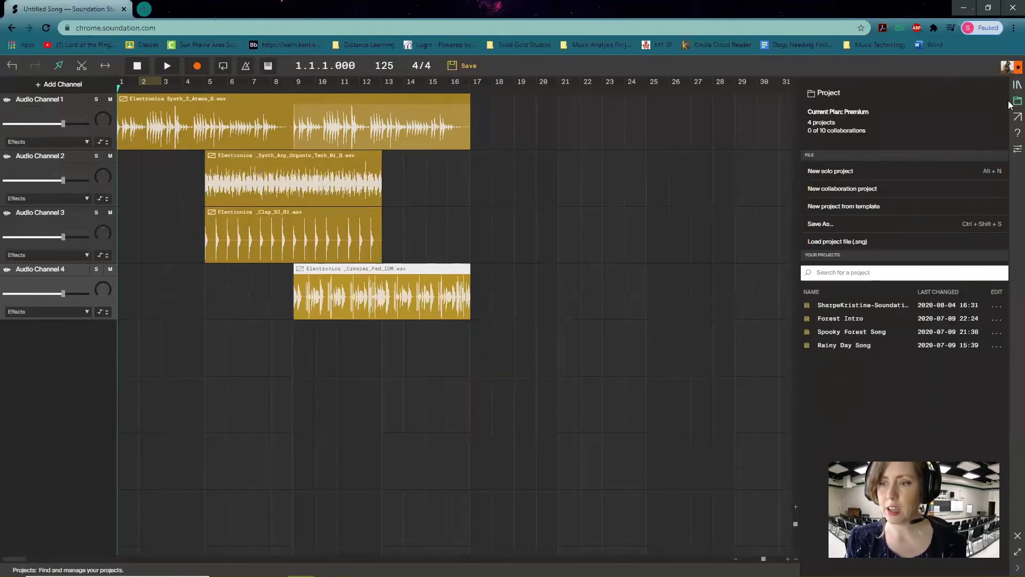
{"action": "left_click", "coordinate": [815, 224]}
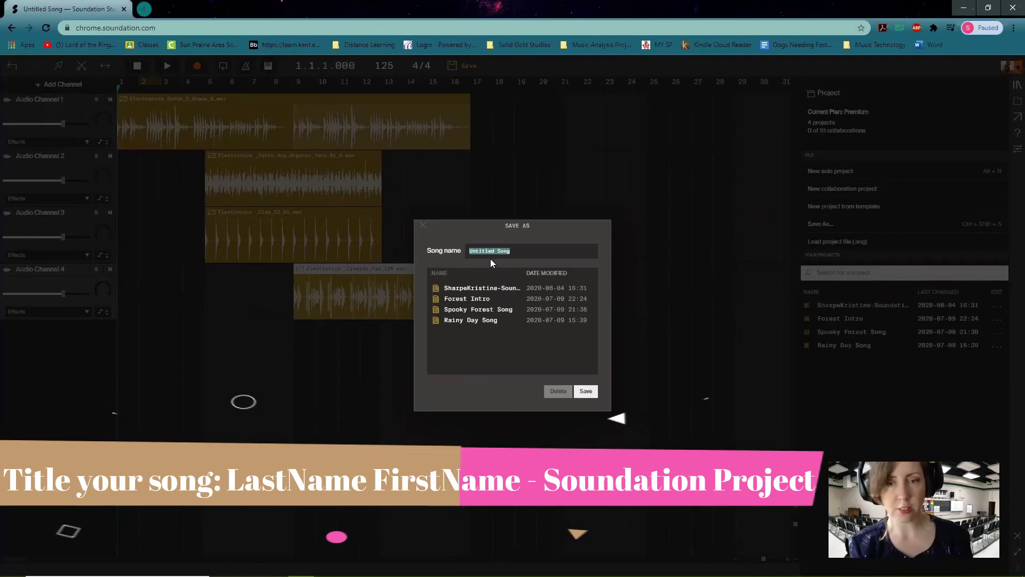
{"action": "type", "text": "SharpeKristine-Soun"}
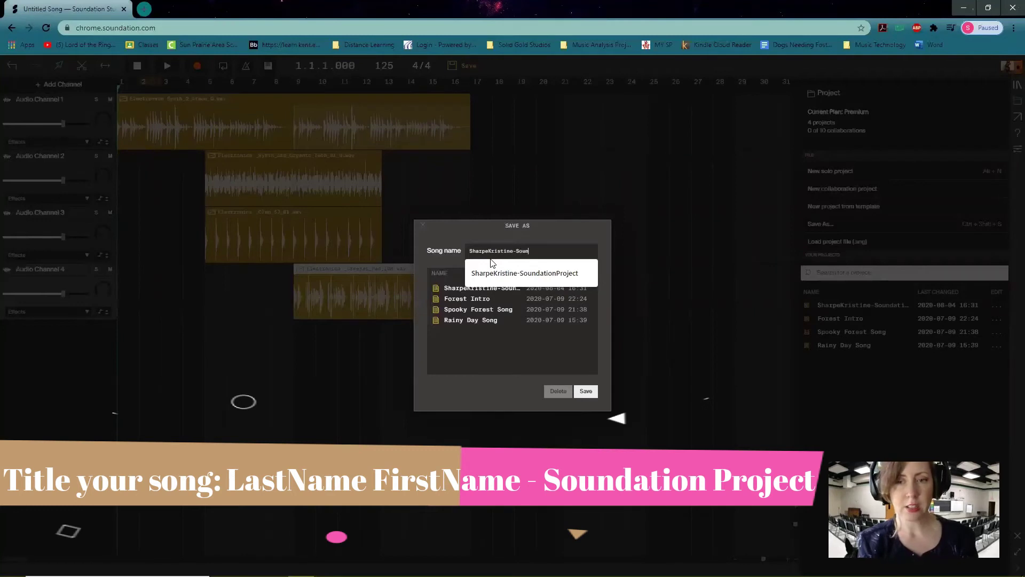
{"action": "type", "text": "dationProject"}
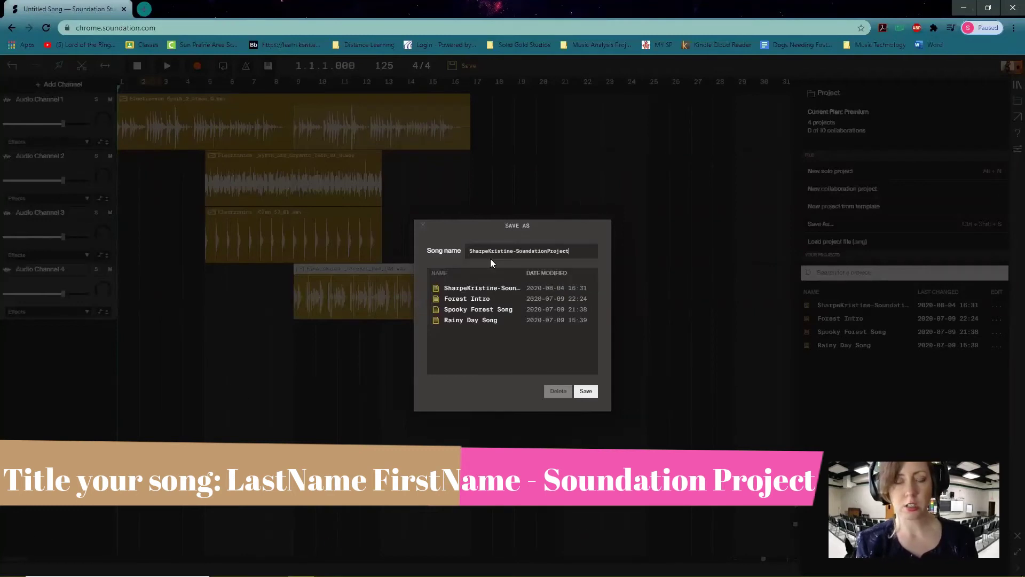
{"action": "left_click", "coordinate": [587, 390]}
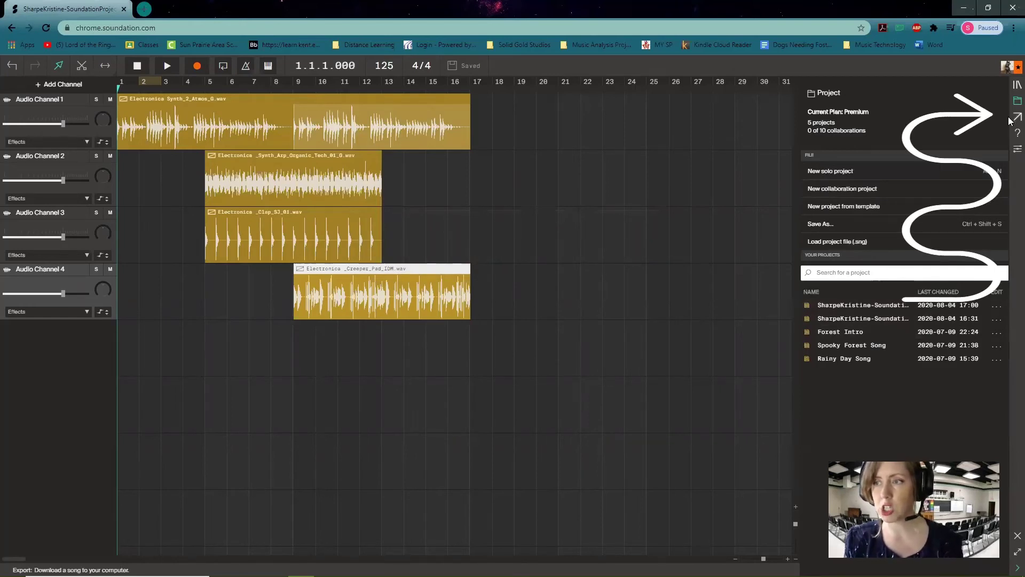
Publish the song as a track from the Export panel with Normalize left on
{"action": "left_click", "coordinate": [1012, 120]}
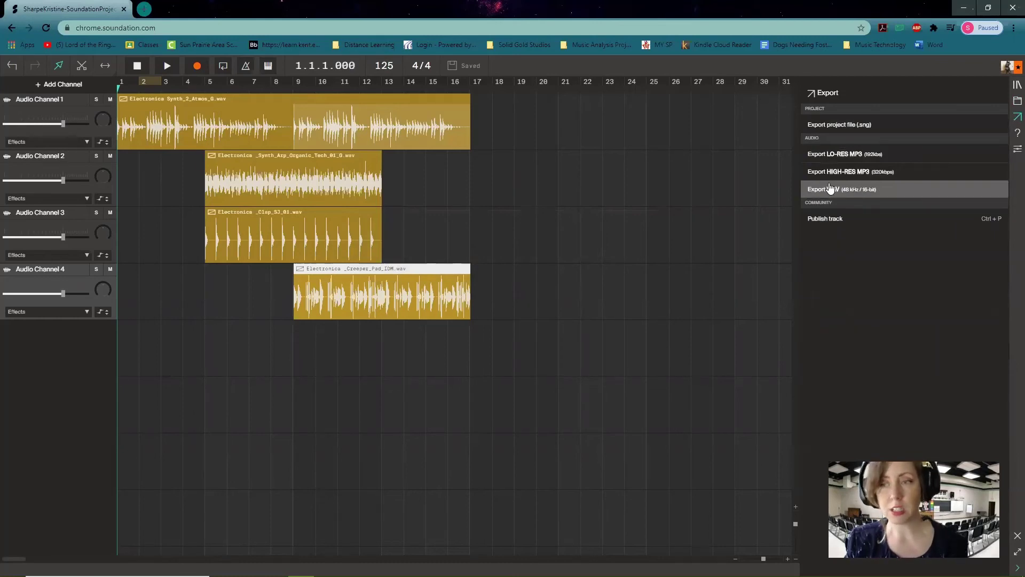
{"action": "left_click", "coordinate": [854, 223]}
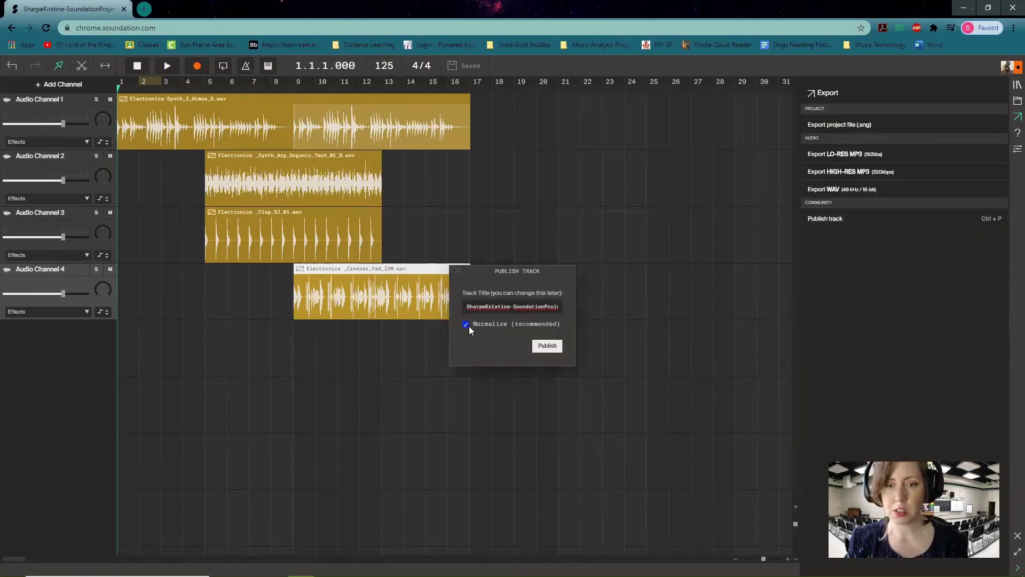
{"action": "left_click", "coordinate": [547, 347]}
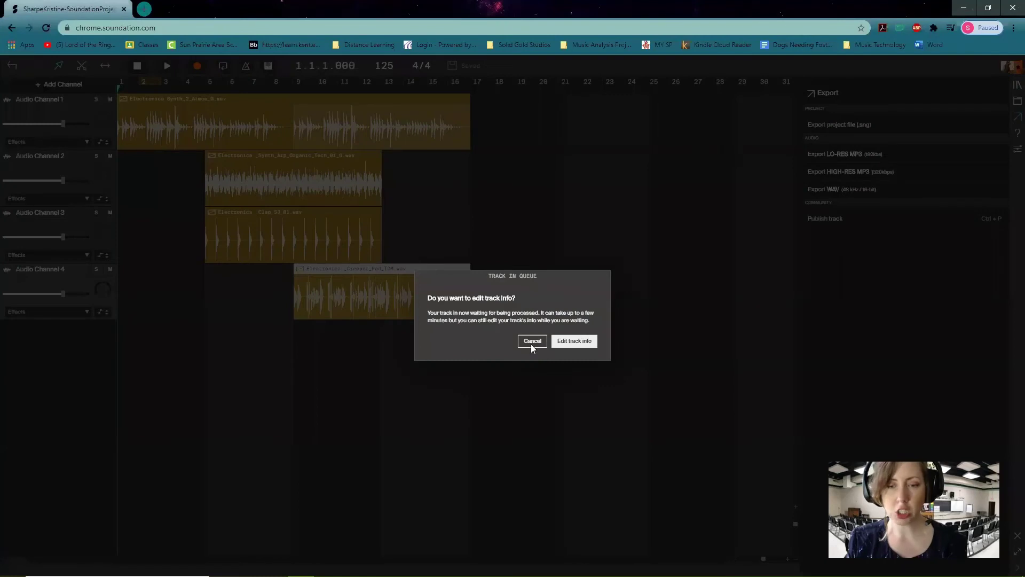
Edit the published track's info, leaving the genre unset, and save it
{"action": "left_click", "coordinate": [569, 345]}
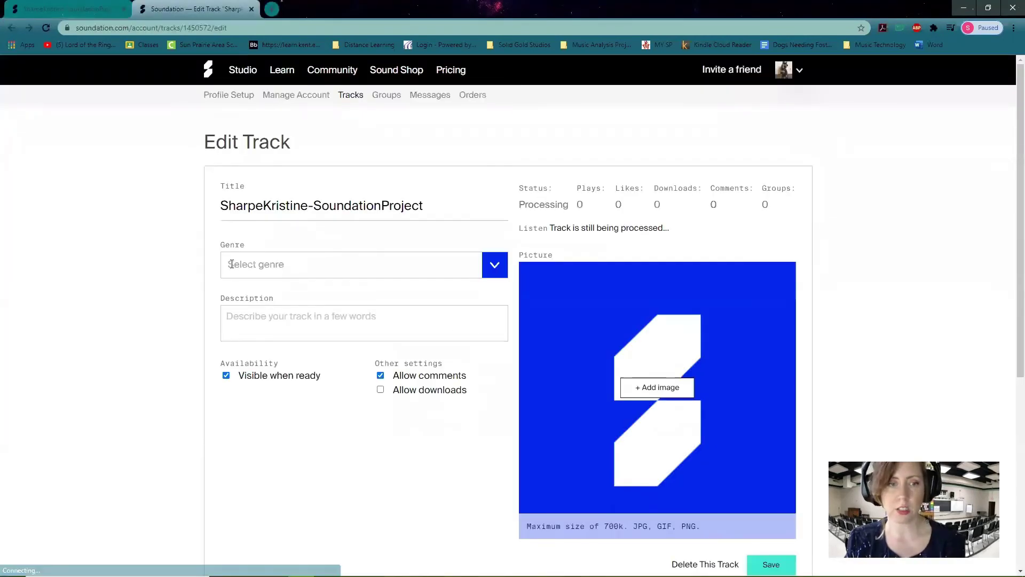
{"action": "left_click", "coordinate": [231, 264]}
{"action": "left_click", "coordinate": [173, 261]}
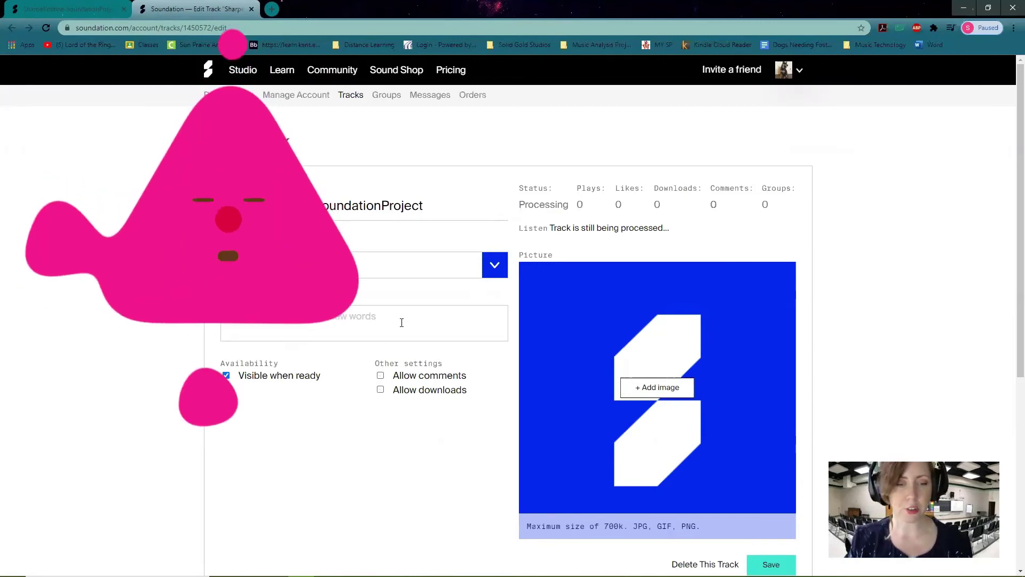
{"action": "scroll", "coordinate": [508, 371], "scroll_direction": "down", "scroll_amount": 1}
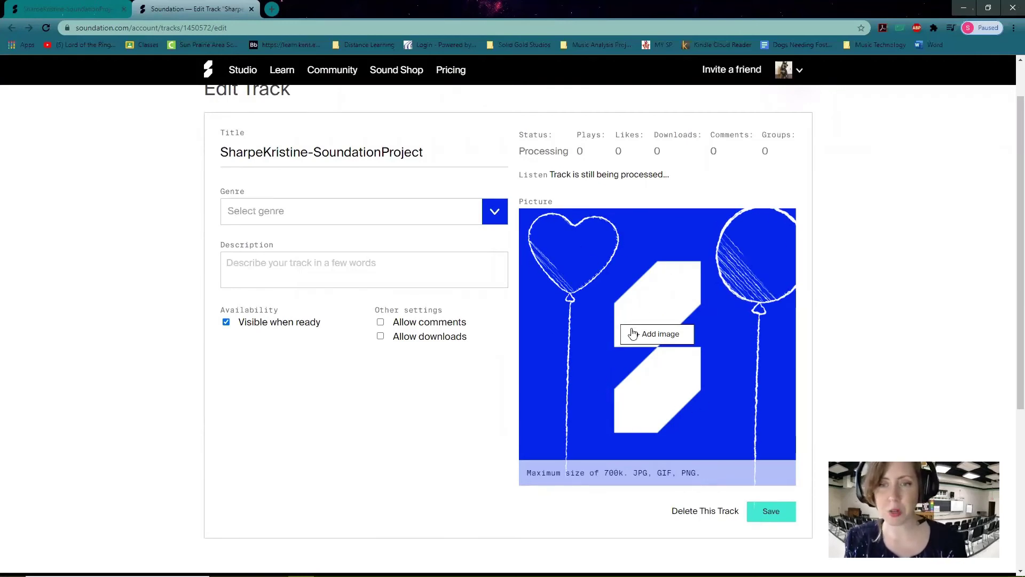
{"action": "scroll", "coordinate": [587, 340], "scroll_direction": "down", "scroll_amount": 2}
{"action": "scroll", "coordinate": [587, 336], "scroll_direction": "up", "scroll_amount": 2}
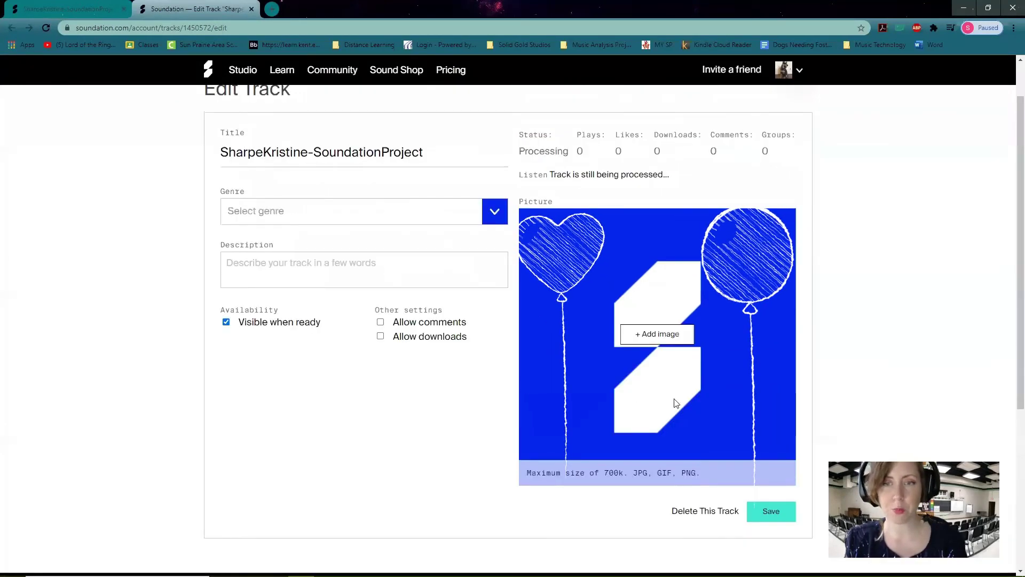
{"action": "scroll", "coordinate": [614, 347], "scroll_direction": "down", "scroll_amount": 1}
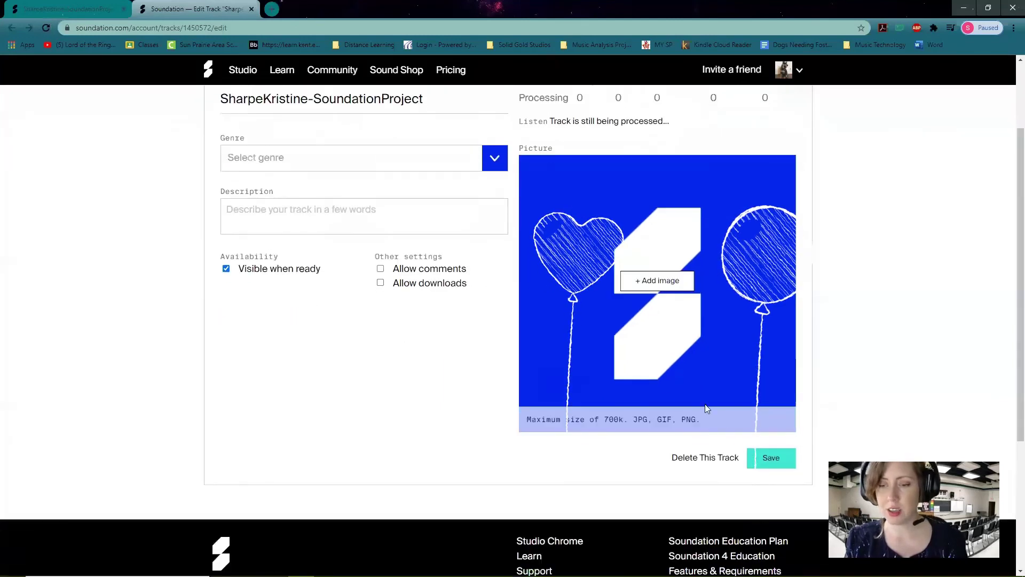
{"action": "left_click", "coordinate": [773, 466]}
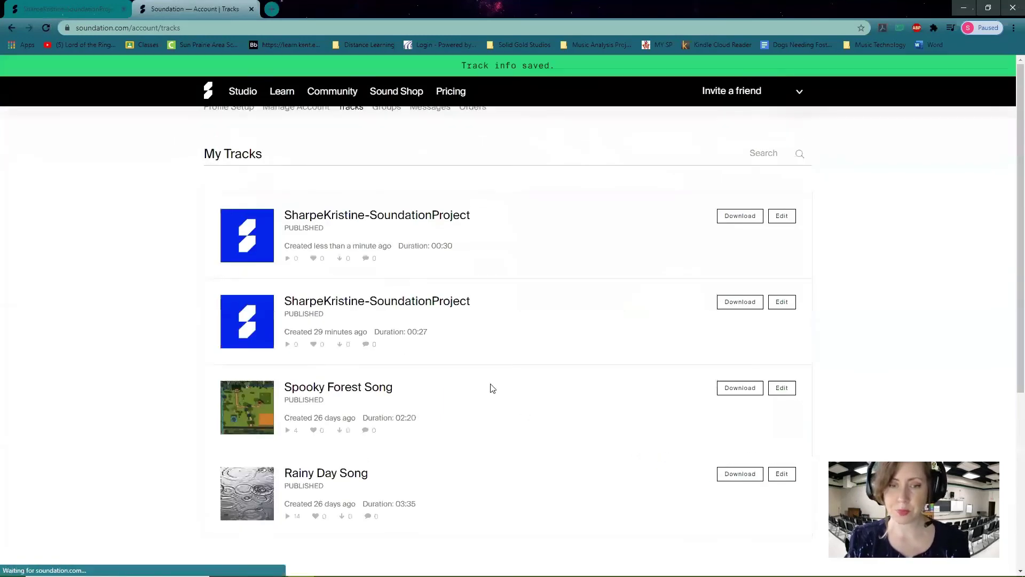
Open the published track's community page from My Tracks and copy its shareable URL
{"action": "left_click", "coordinate": [369, 224]}
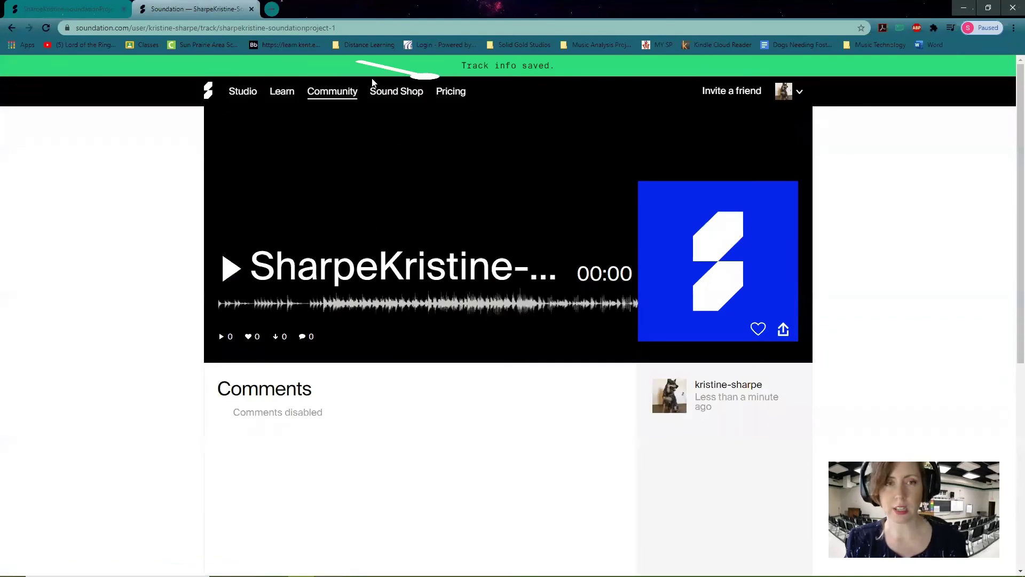
{"action": "left_click", "coordinate": [300, 28]}
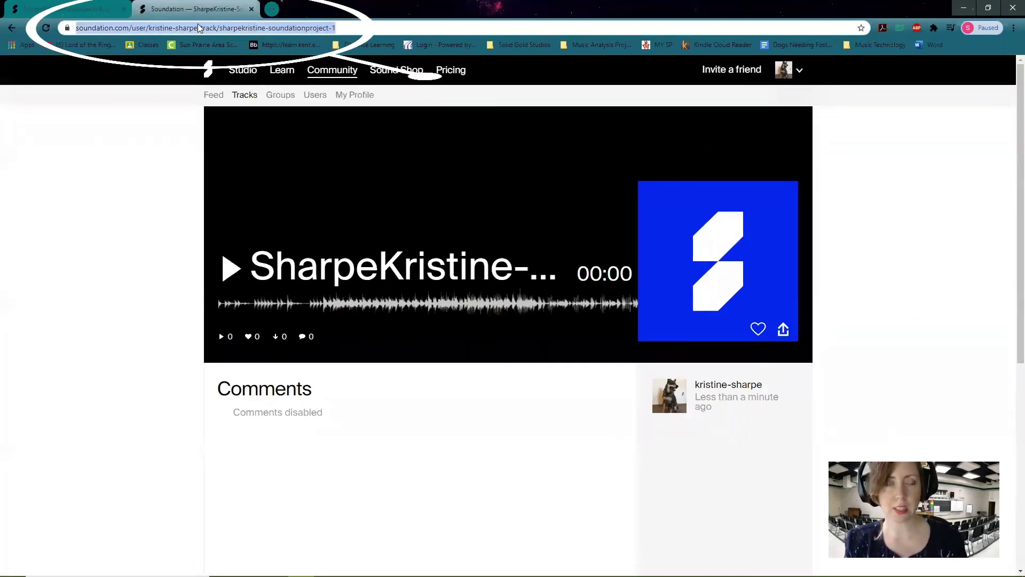
{"action": "left_click", "coordinate": [784, 330]}
{"action": "scroll", "coordinate": [490, 247], "scroll_direction": "down", "scroll_amount": 1}
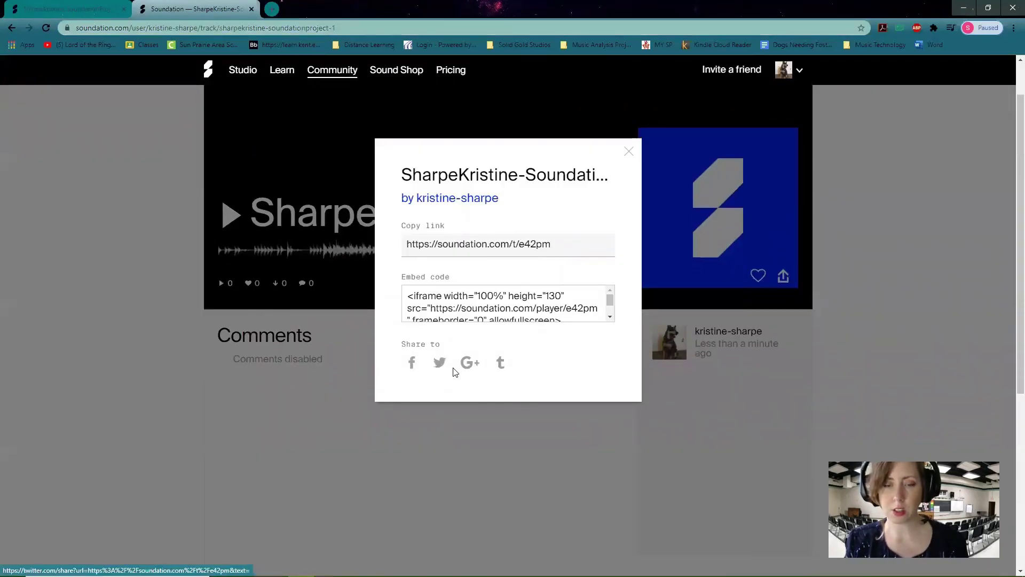
{"action": "scroll", "coordinate": [150, 324], "scroll_direction": "up", "scroll_amount": 1}
{"action": "left_click", "coordinate": [150, 328]}
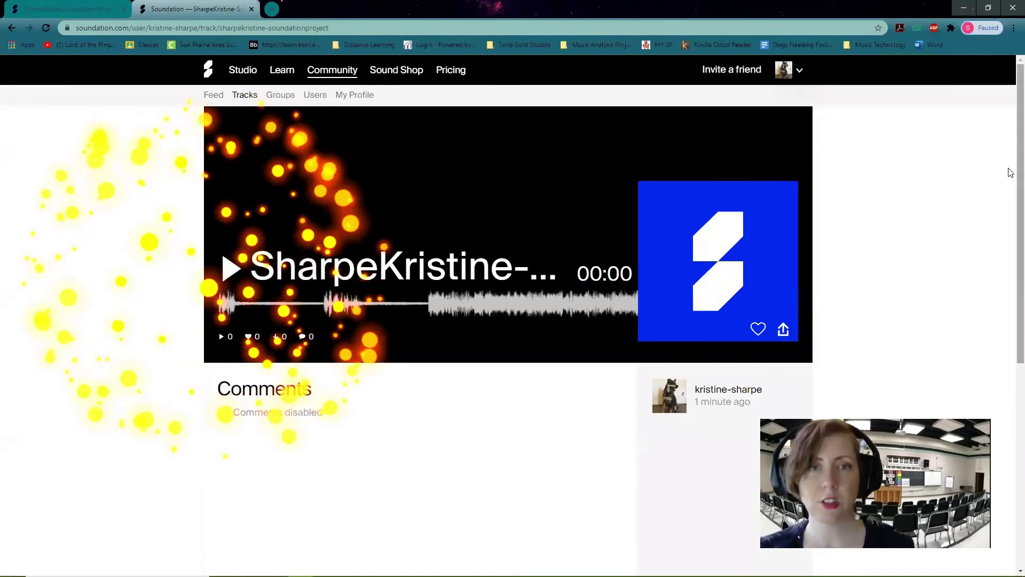